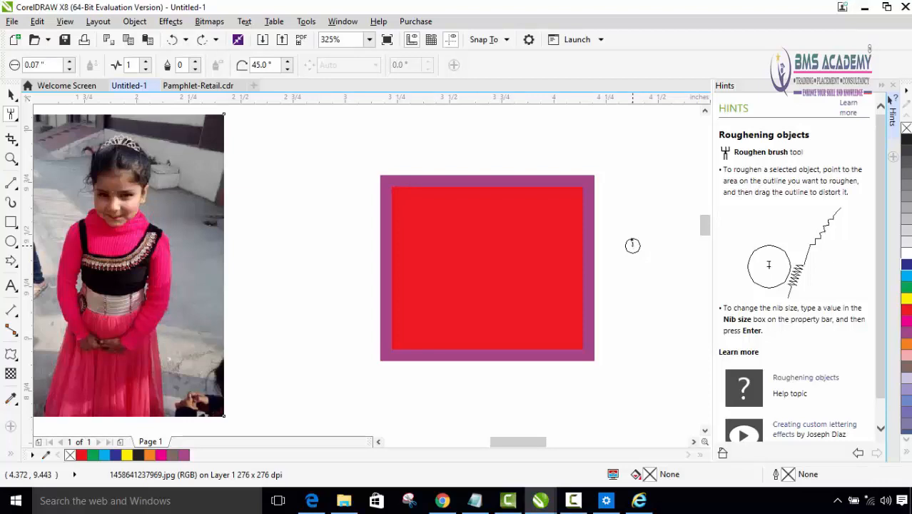
Activate the Roughen brush with its pen tilt at 45°
left_click(11, 118)
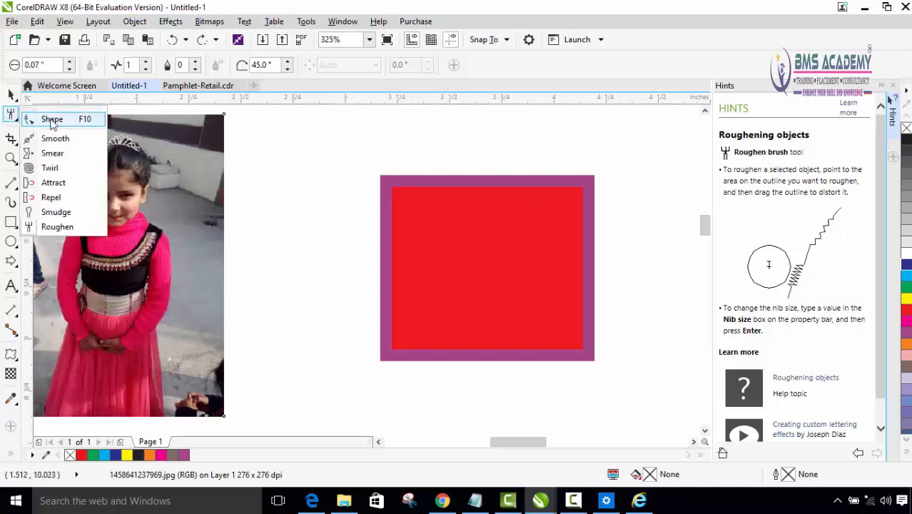
left_click(56, 226)
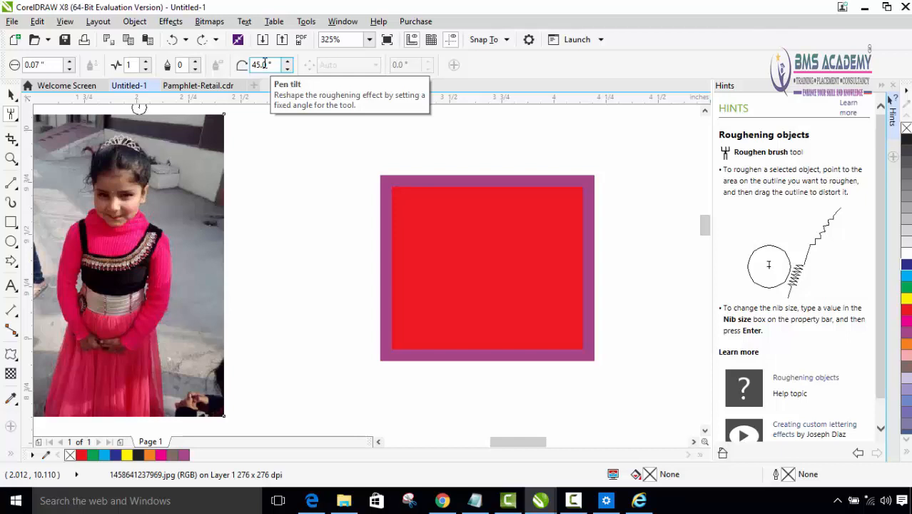
key("Return")
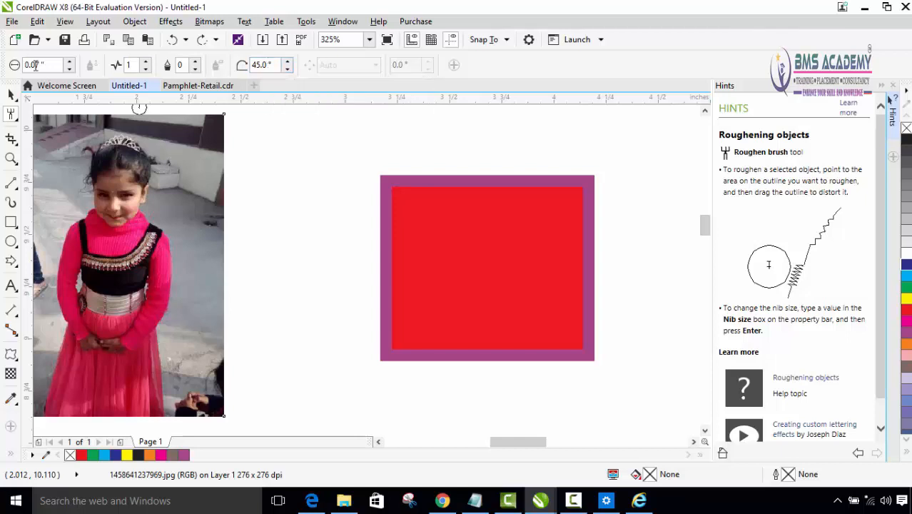
left_click(252, 65)
Roughen the right and top edges of the red rectangle using a 0.07-inch nib
left_click(11, 95)
left_click(444, 253)
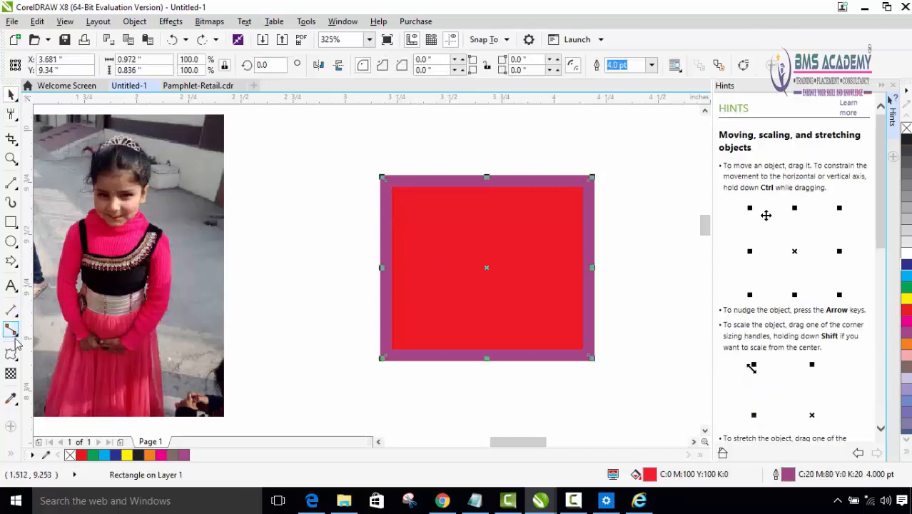
left_click(10, 158)
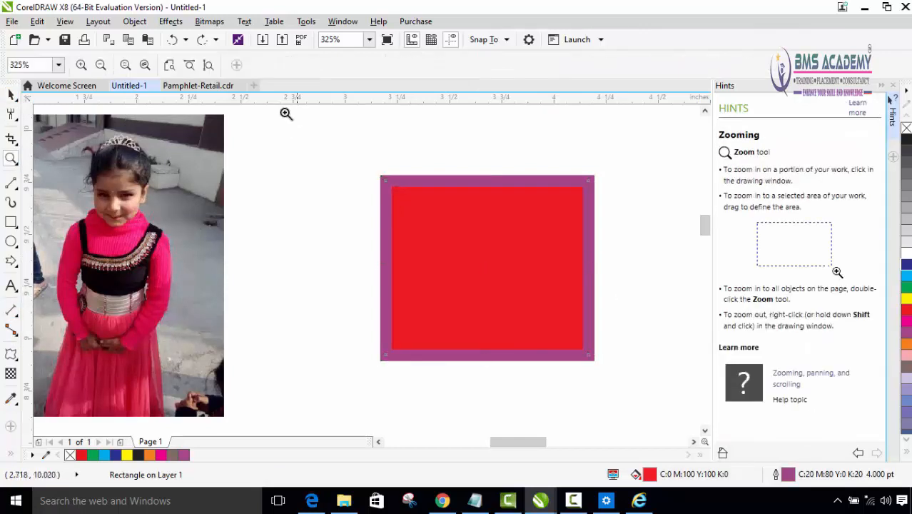
left_click(519, 231)
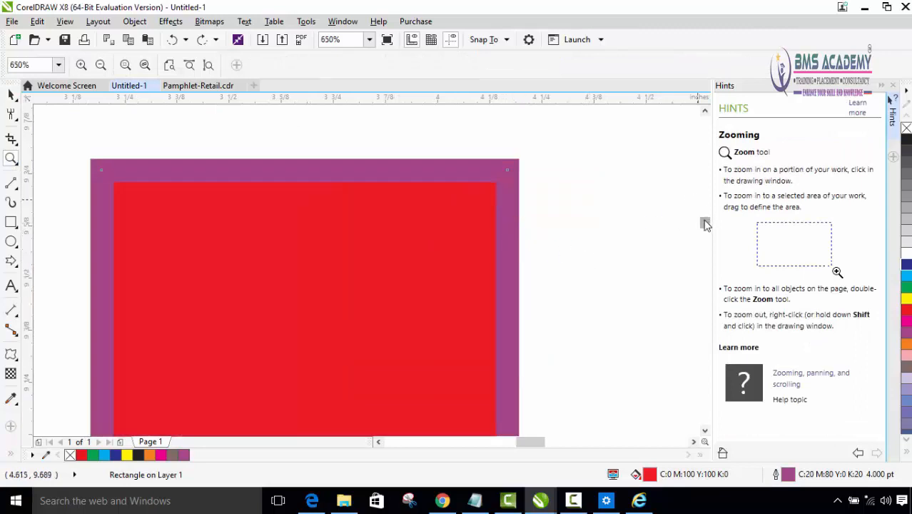
left_click_drag(705, 222, 704, 223)
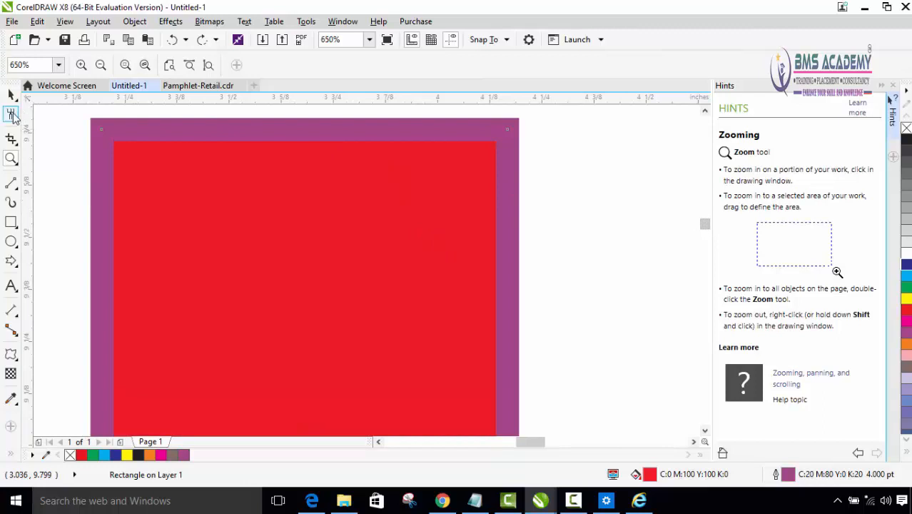
left_click(14, 118)
left_click(13, 98)
left_click(47, 99)
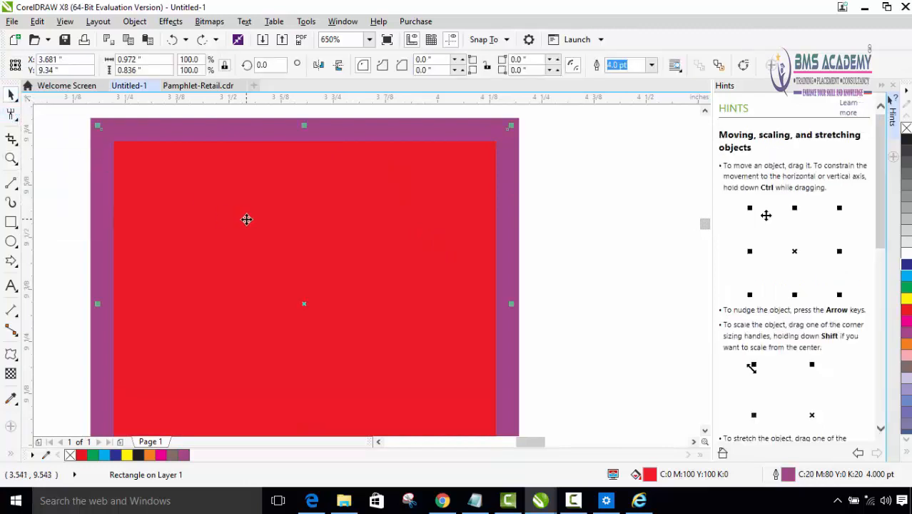
left_click(246, 218)
left_click(12, 114)
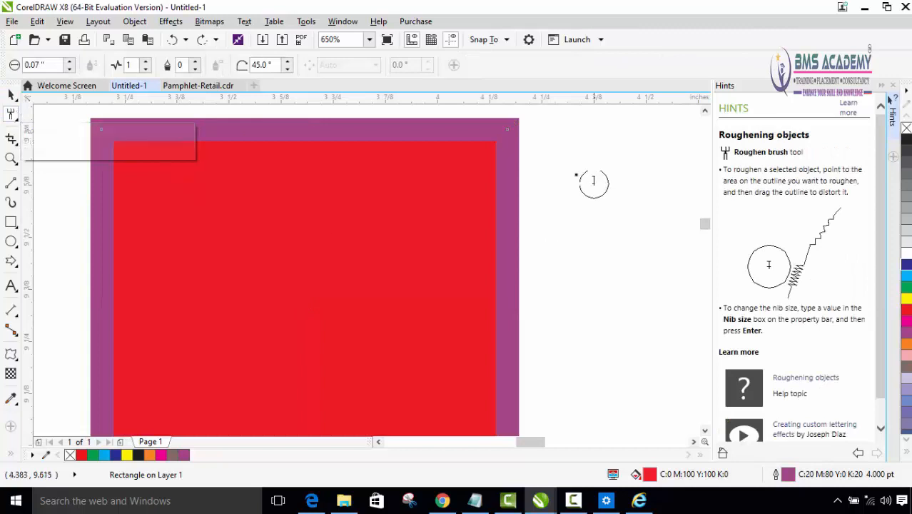
mouse_move(517, 123)
left_mouse_down()
mouse_move(516, 168)
mouse_move(520, 129)
left_mouse_up()
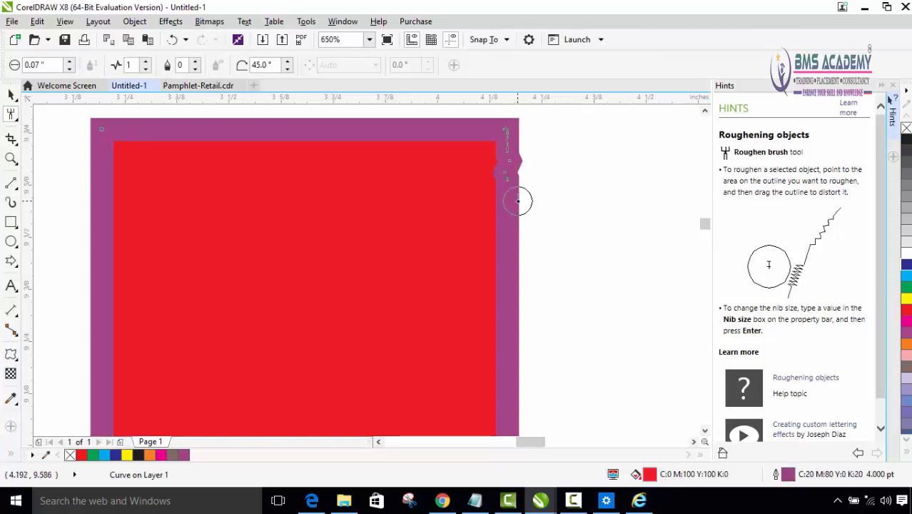
mouse_move(523, 199)
left_mouse_down()
mouse_move(513, 238)
mouse_move(525, 264)
mouse_move(516, 267)
mouse_move(527, 278)
mouse_move(515, 292)
mouse_move(532, 310)
mouse_move(511, 320)
mouse_move(523, 333)
mouse_move(507, 344)
mouse_move(523, 354)
mouse_move(510, 358)
mouse_move(525, 372)
mouse_move(509, 376)
mouse_move(514, 412)
mouse_move(530, 417)
mouse_move(527, 396)
mouse_move(511, 401)
mouse_move(508, 423)
left_mouse_up()
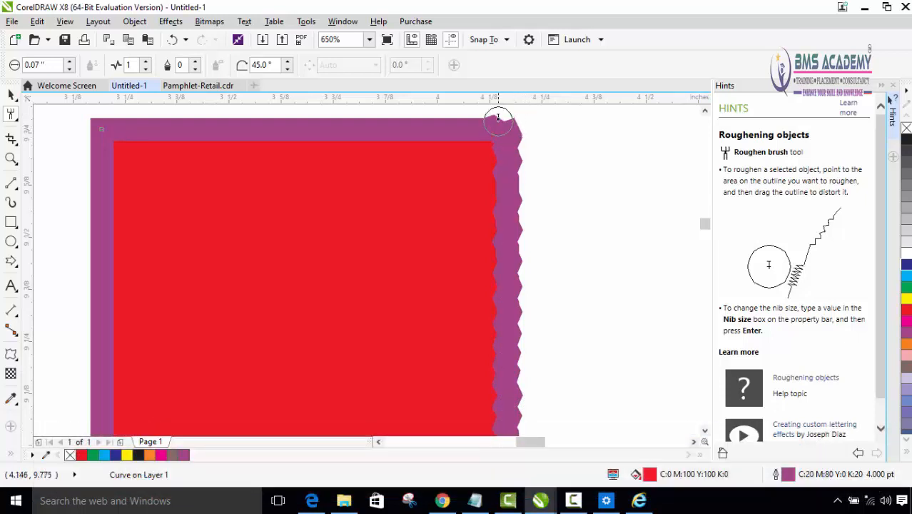
mouse_move(495, 107)
left_mouse_down()
mouse_move(488, 132)
mouse_move(450, 111)
mouse_move(449, 122)
mouse_move(436, 112)
mouse_move(388, 126)
mouse_move(388, 111)
mouse_move(383, 130)
mouse_move(363, 128)
mouse_move(360, 114)
mouse_move(317, 122)
mouse_move(317, 106)
mouse_move(308, 126)
mouse_move(293, 124)
mouse_move(291, 109)
mouse_move(272, 124)
mouse_move(272, 108)
mouse_move(259, 123)
mouse_move(244, 124)
mouse_move(247, 111)
mouse_move(265, 120)
mouse_move(120, 118)
mouse_move(119, 142)
mouse_move(97, 119)
left_mouse_up()
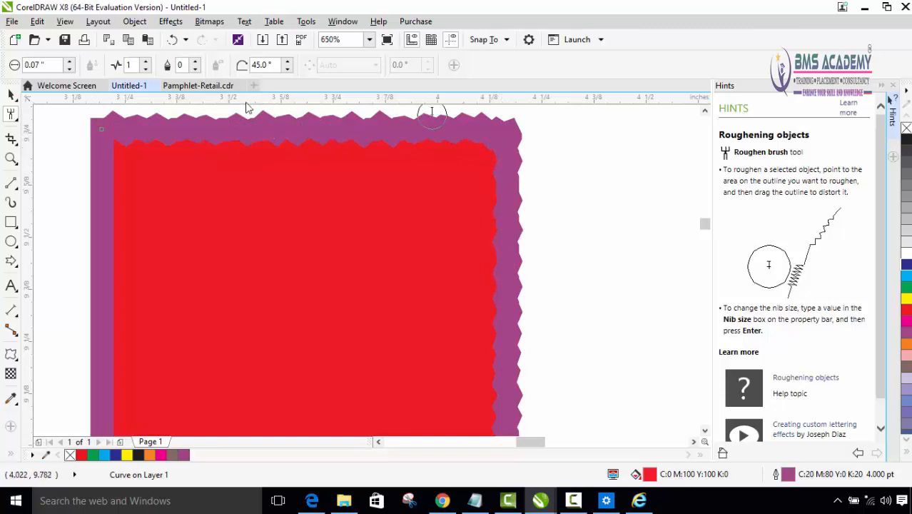
Try roughening the rectangle's bottom edge with a 1-inch nib, and undo those strokes
left_click(70, 62)
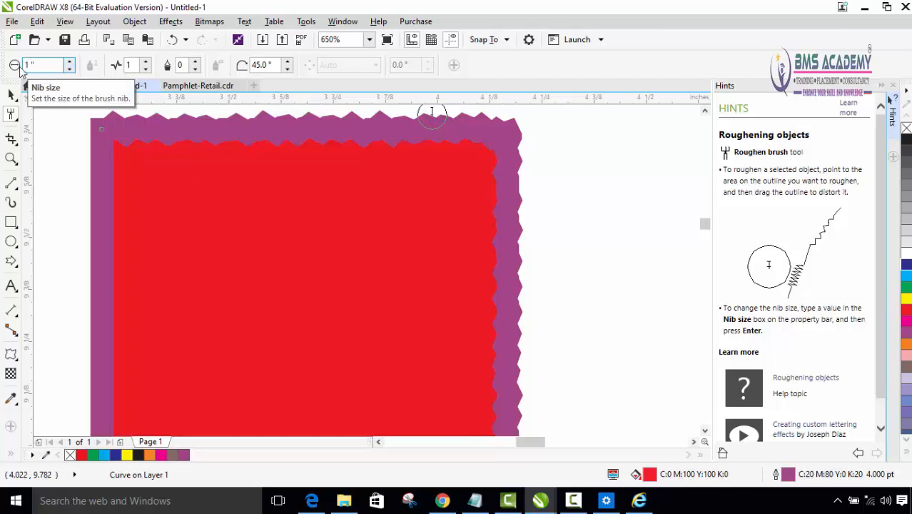
type("1")
key("Return")
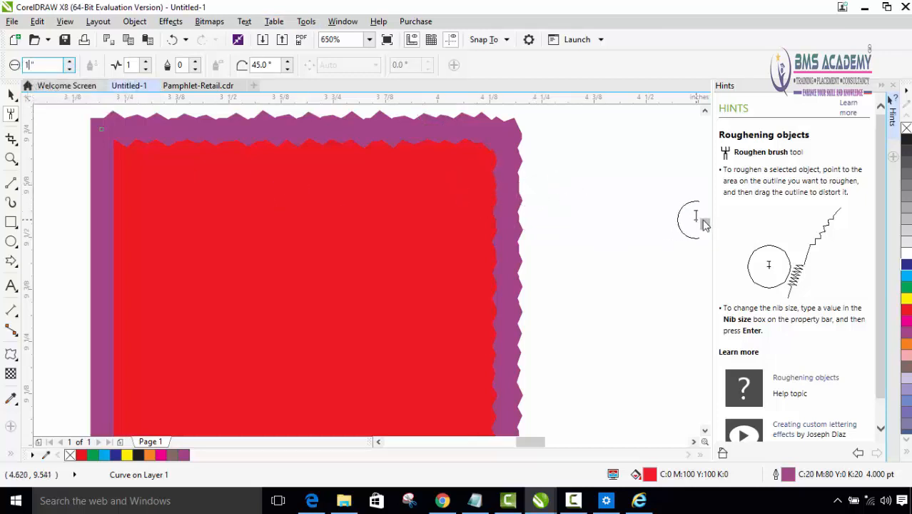
scroll(703, 228, "down", 3)
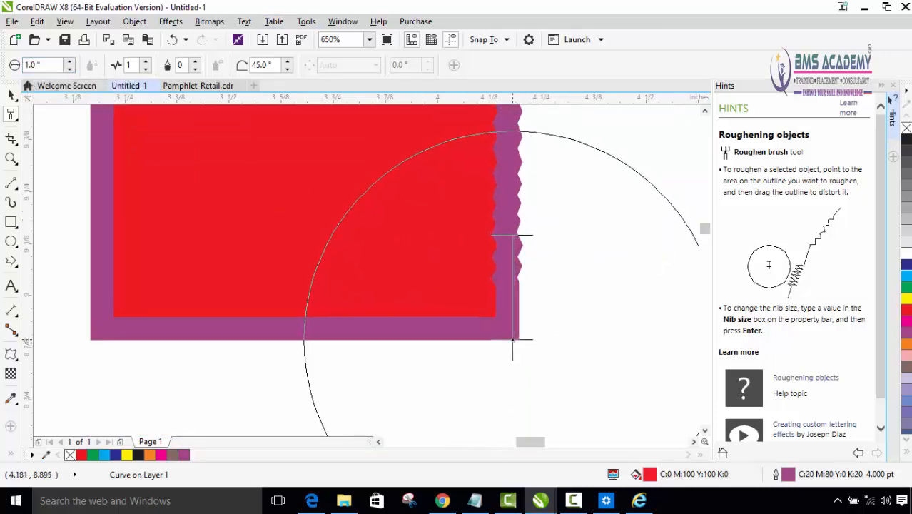
left_click_drag(512, 340, 354, 350)
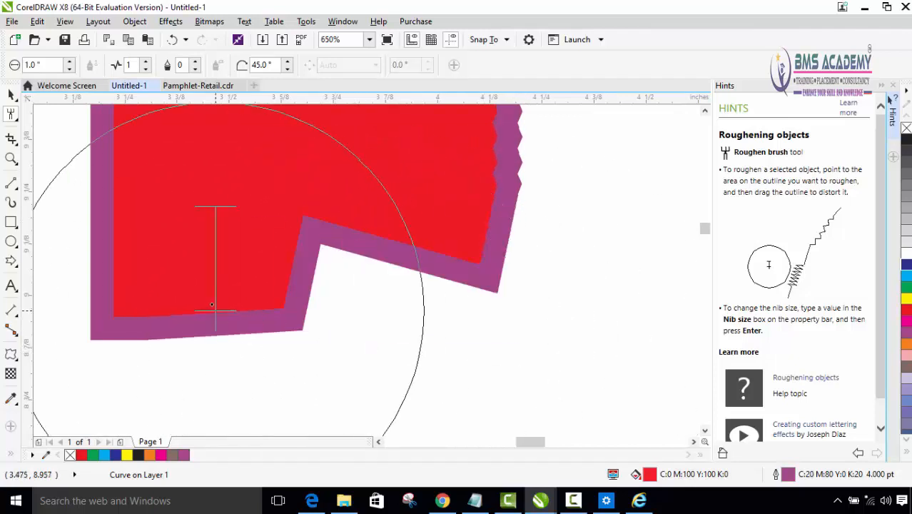
left_click_drag(215, 329, 205, 328)
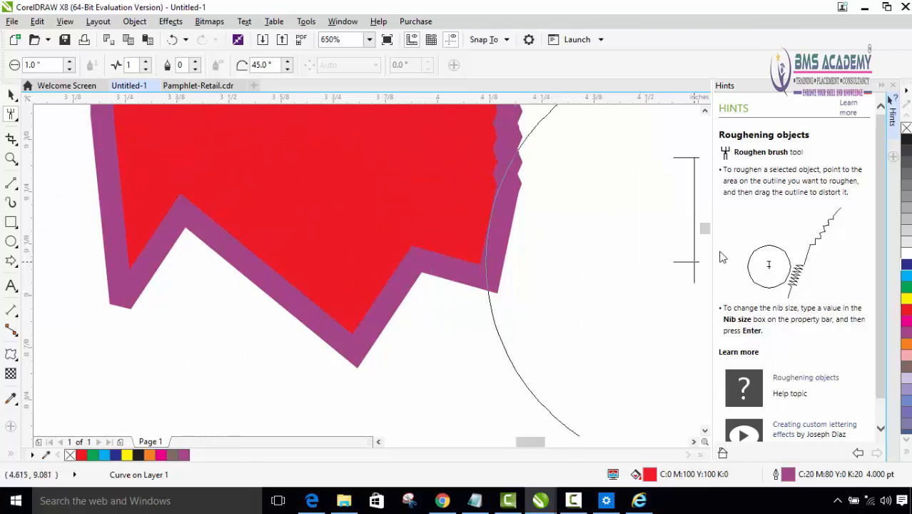
left_click_drag(709, 237, 704, 227)
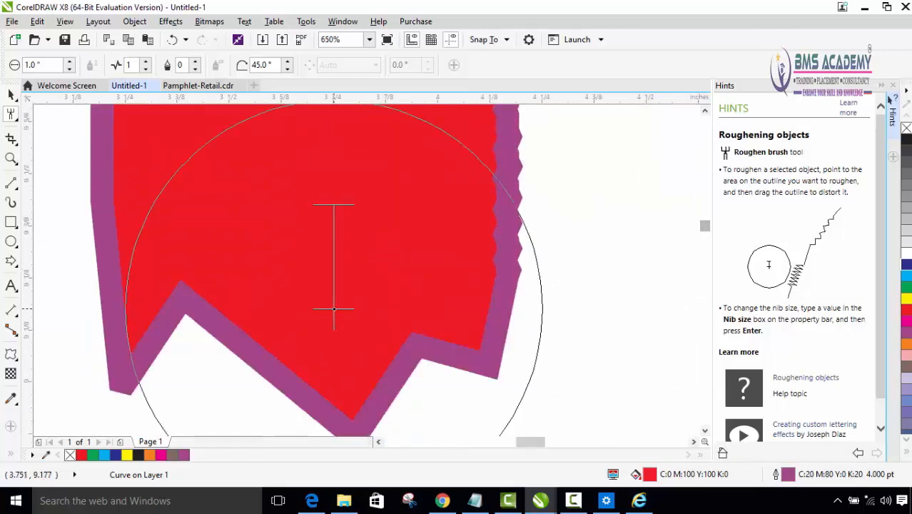
key("ctrl+z")
key("ctrl+z")
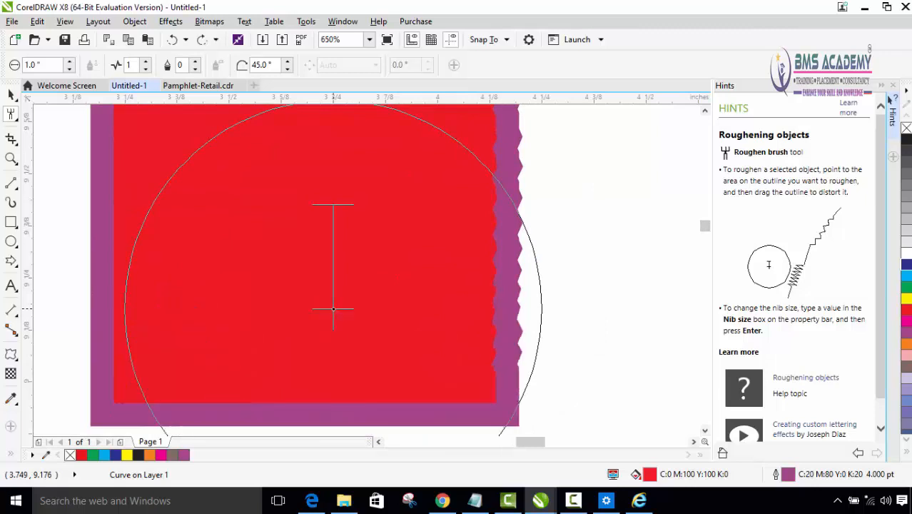
Set the nib size to 0.3 inch and roughen the rectangle's bottom and left edges
left_click(36, 65)
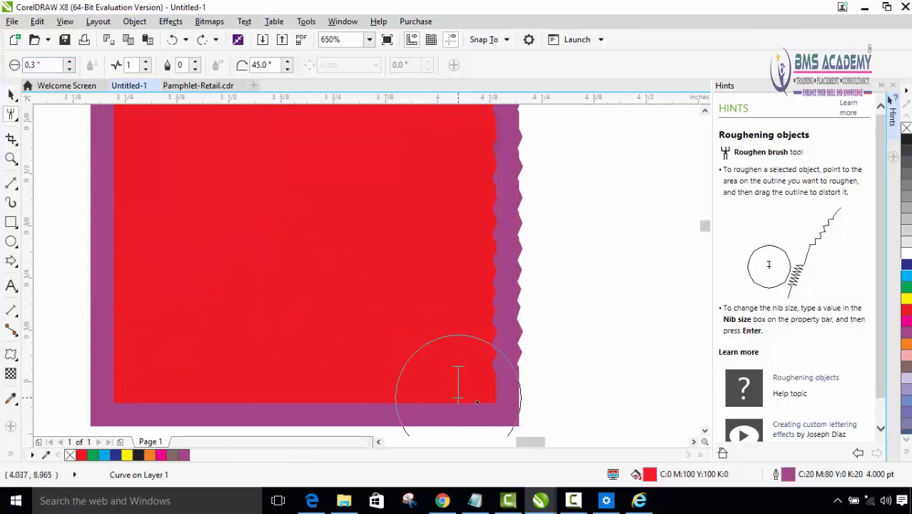
mouse_move(482, 393)
left_mouse_down()
mouse_move(446, 427)
mouse_move(379, 426)
mouse_move(351, 403)
mouse_move(328, 423)
mouse_move(268, 429)
mouse_move(265, 402)
mouse_move(233, 427)
mouse_move(169, 432)
mouse_move(169, 394)
mouse_move(111, 356)
mouse_move(97, 254)
mouse_move(108, 250)
mouse_move(122, 147)
left_mouse_up()
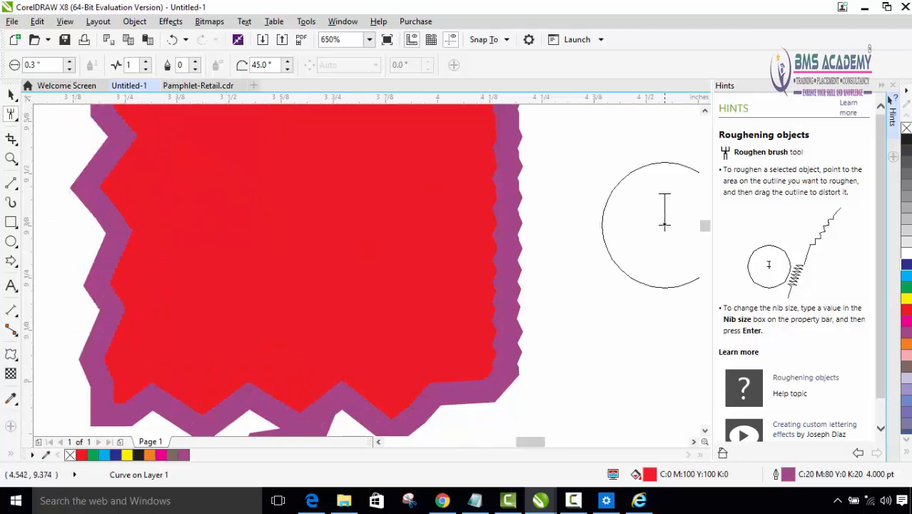
left_click_drag(703, 233, 703, 225)
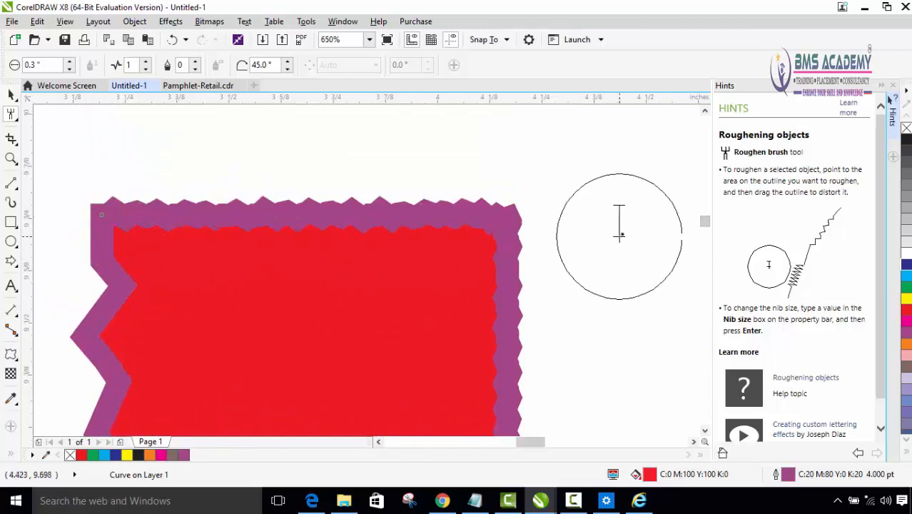
Raise the spike frequency to 5 and roughen the rectangle's upper-left corner, left edge and part of the top edge
left_click(145, 62)
left_click(145, 61)
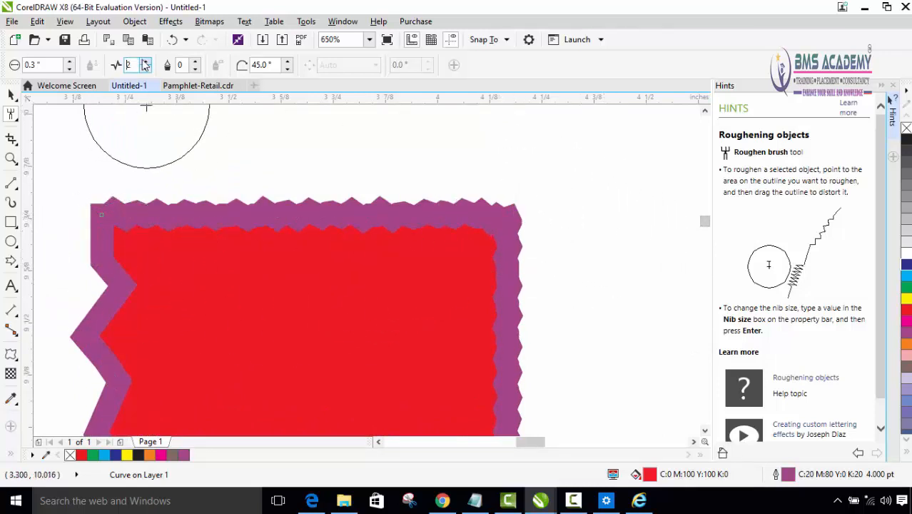
left_click(146, 61)
left_click(146, 61)
mouse_move(131, 136)
left_mouse_down()
mouse_move(118, 253)
mouse_move(138, 331)
mouse_move(73, 331)
mouse_move(113, 333)
mouse_move(94, 371)
left_mouse_up()
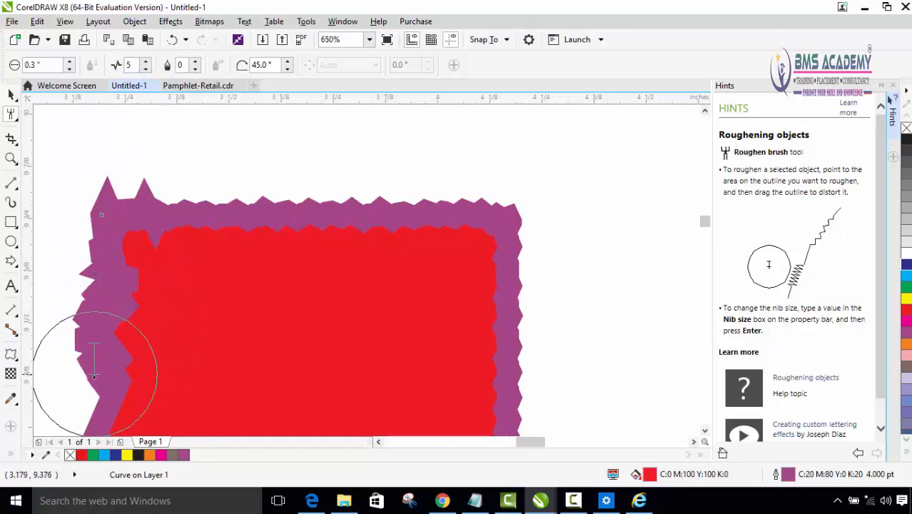
left_click(270, 224)
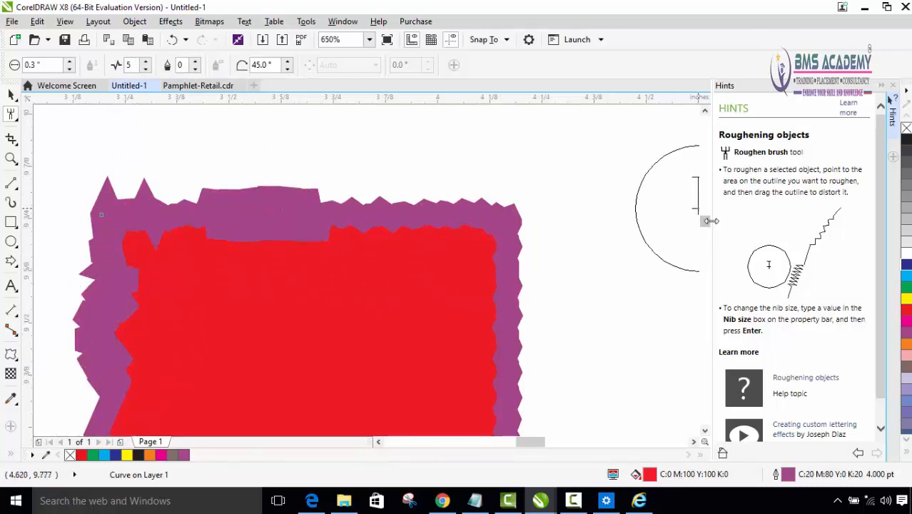
Draw a right-pointing arrow shape about 0.795 by 0.271 inches in the empty area below the rectangle
left_click_drag(704, 222, 710, 246)
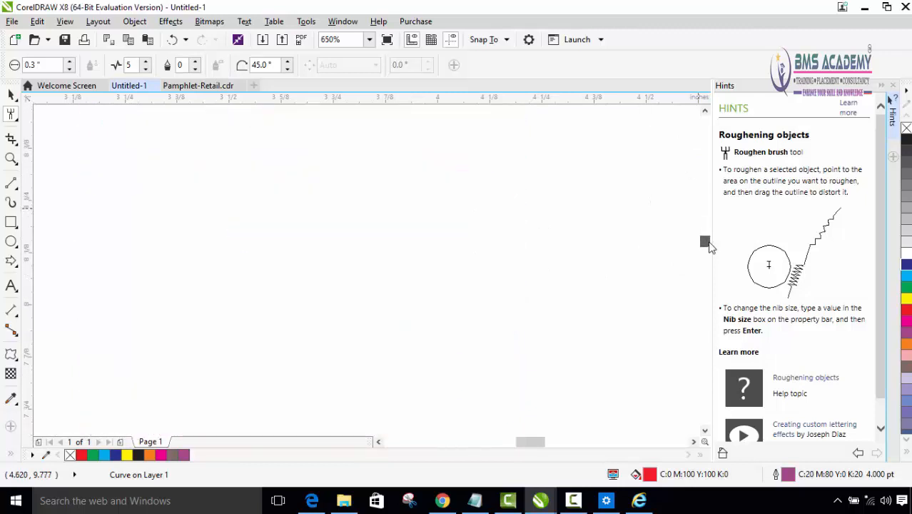
left_click(10, 263)
left_click_drag(199, 214, 538, 334)
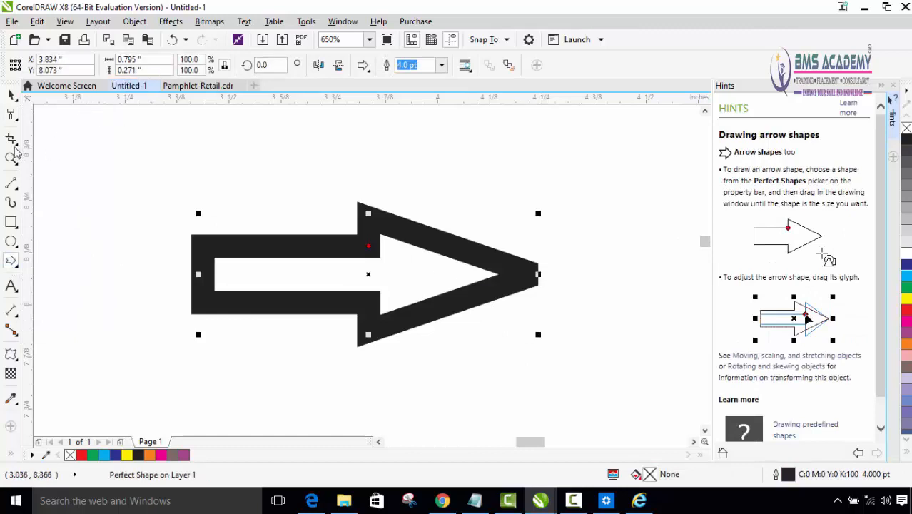
Try roughening the arrow's outline at spike frequency 5, and undo the strokes
left_click(12, 116)
mouse_move(250, 242)
left_mouse_down()
mouse_move(443, 229)
mouse_move(460, 291)
mouse_move(433, 324)
mouse_move(449, 314)
mouse_move(439, 334)
mouse_move(338, 327)
left_mouse_up()
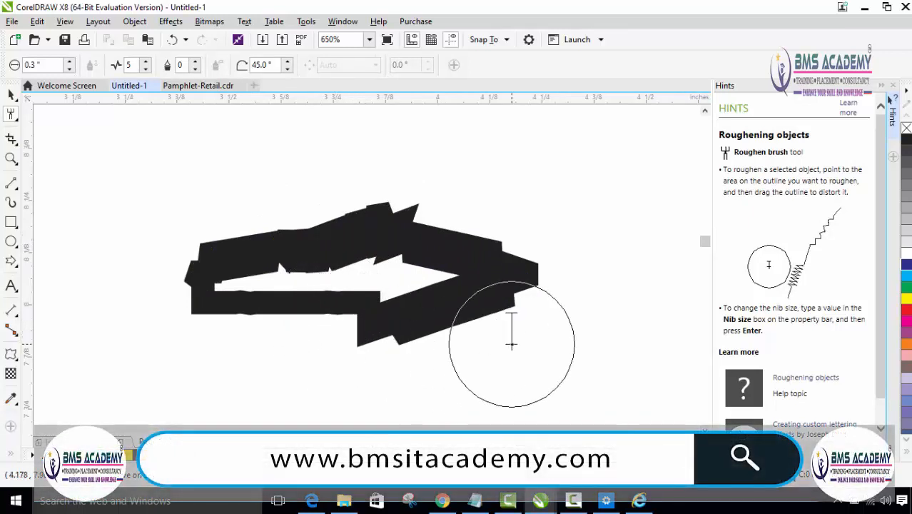
key("ctrl+z")
key("ctrl+z")
key("ctrl+z")
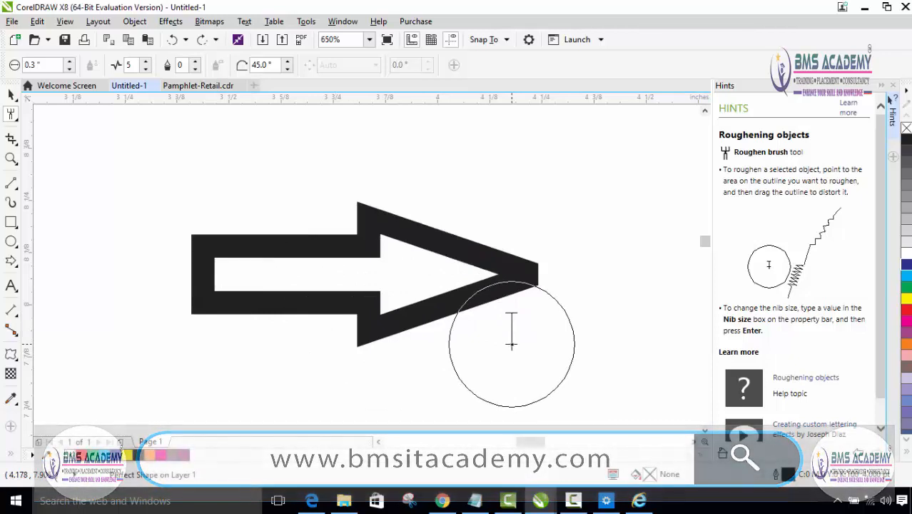
Lower the spike frequency to 2 and roughen the arrow's upper and lower edges
left_click(145, 62)
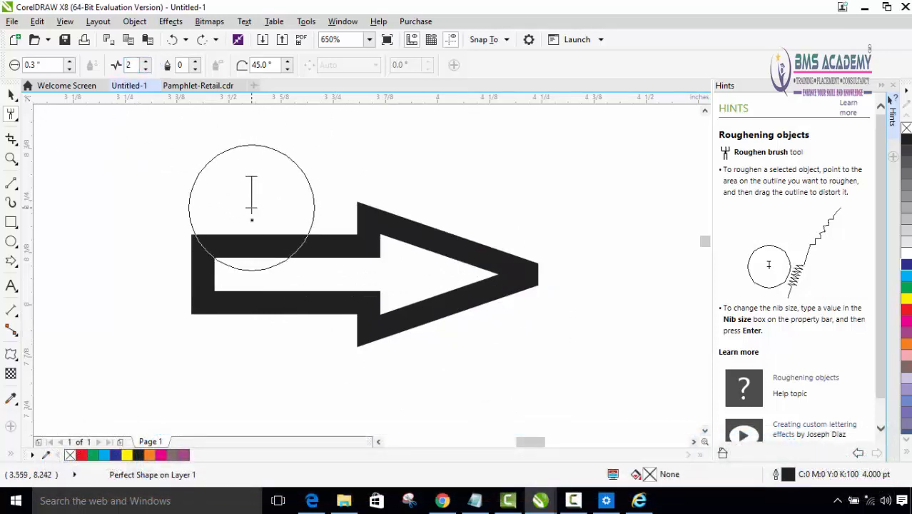
mouse_move(260, 240)
left_mouse_down()
mouse_move(340, 253)
mouse_move(404, 240)
left_mouse_up()
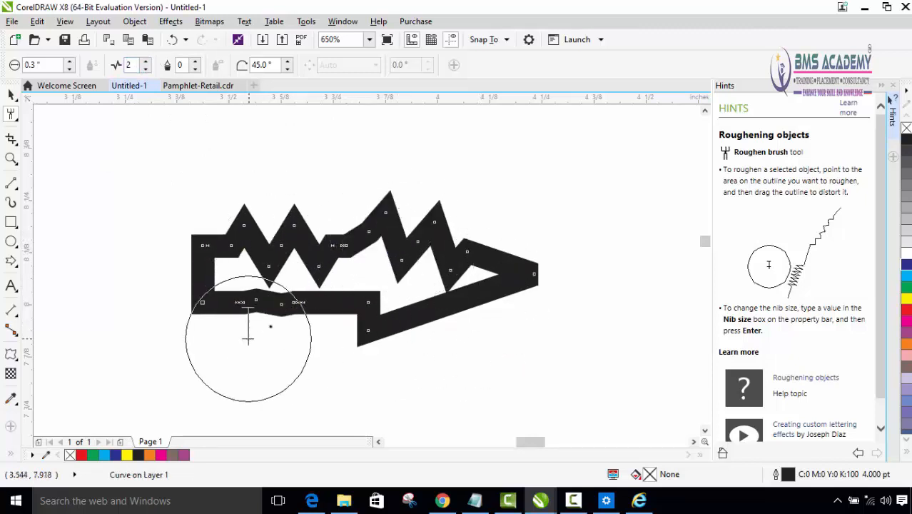
mouse_move(246, 336)
left_mouse_down()
mouse_move(279, 348)
mouse_move(405, 325)
mouse_move(481, 342)
left_mouse_up()
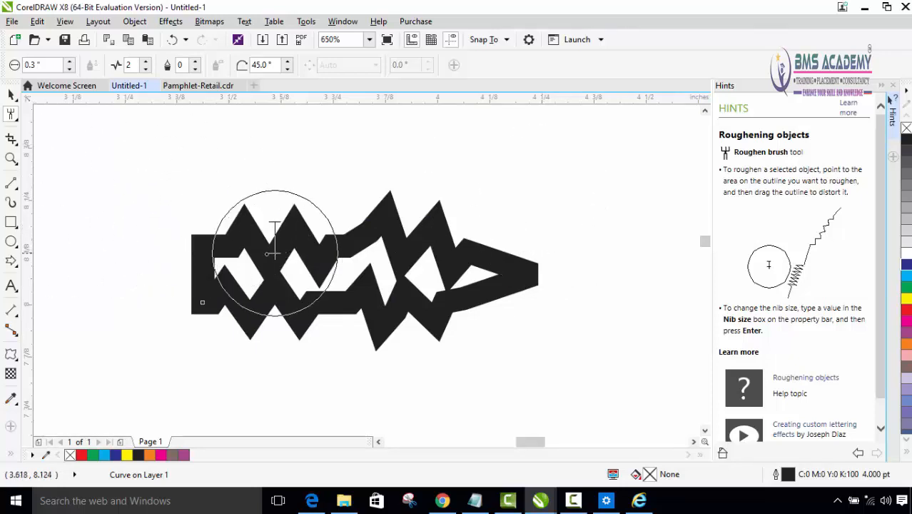
Reshape the roughened arrow's upper outline by moving several of its spike nodes with the Shape tool
left_click(10, 114)
left_click(41, 118)
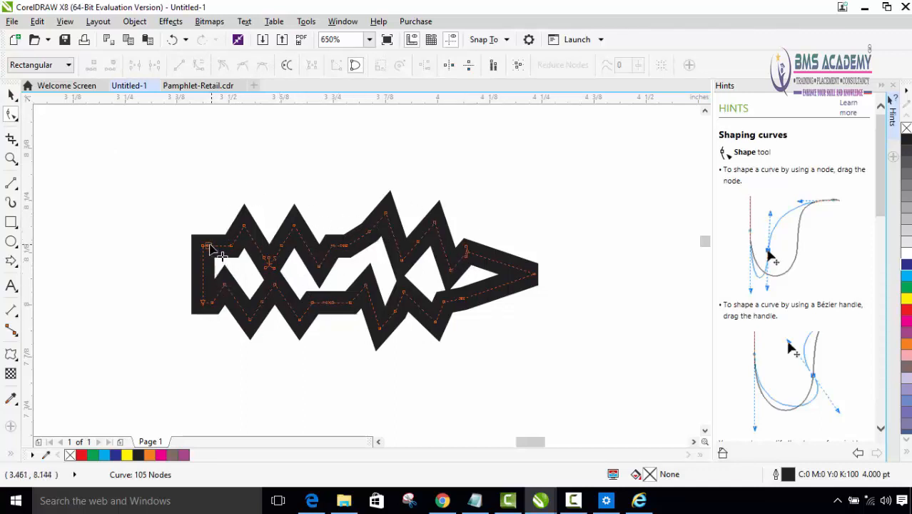
left_click_drag(209, 244, 243, 244)
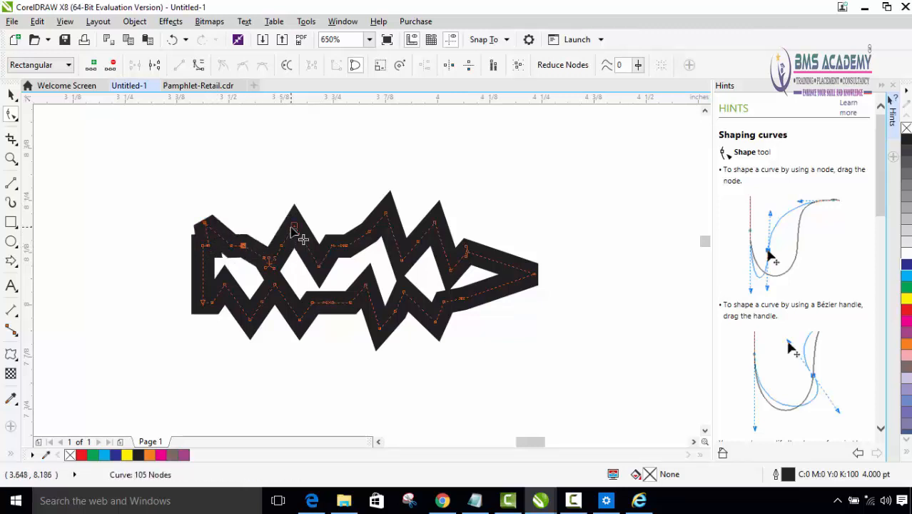
left_click_drag(292, 232, 350, 259)
left_click_drag(392, 216, 386, 250)
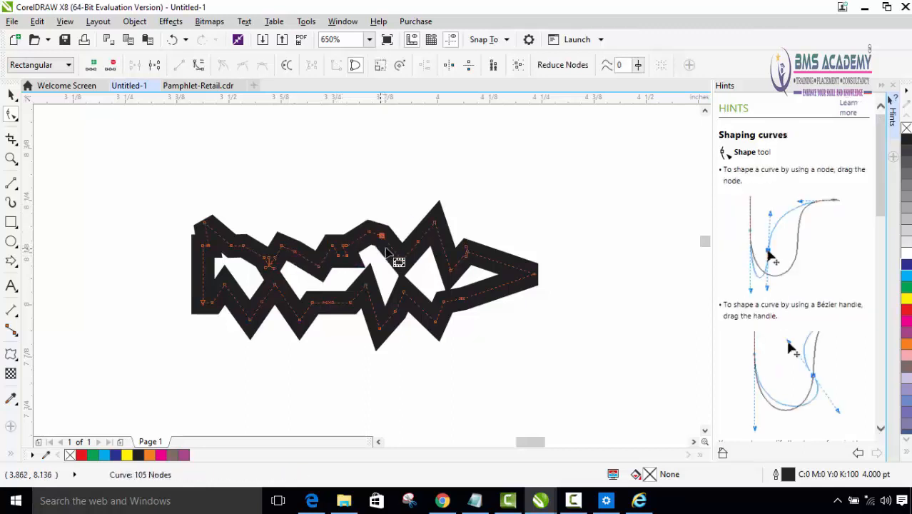
Flatten the arrow's tall upper spike and reshape its lower-left corner and lower spikes by moving their nodes with the Shape tool
left_click_drag(434, 224, 431, 246)
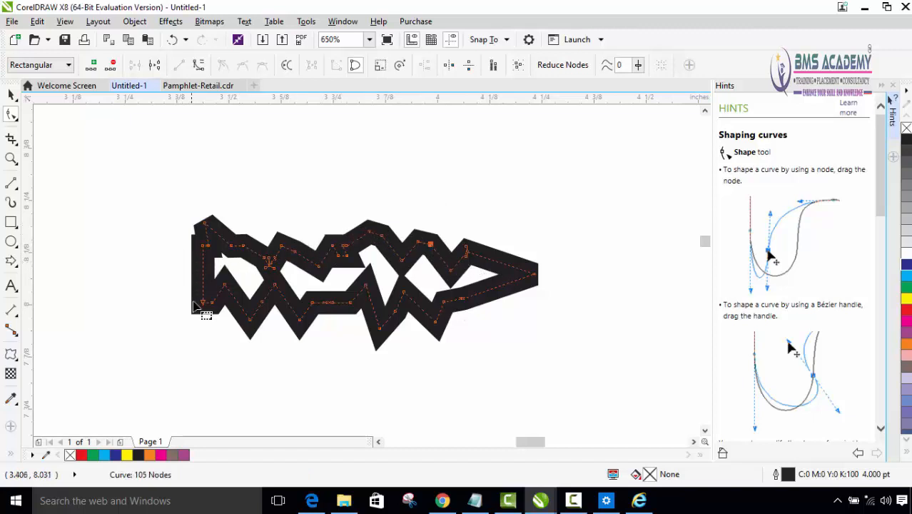
left_click_drag(202, 302, 309, 305)
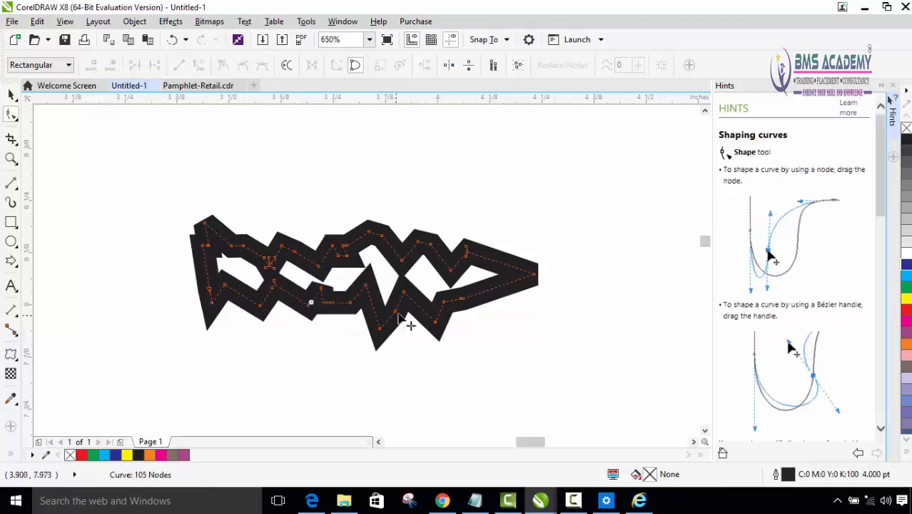
left_click_drag(380, 328, 385, 303)
left_click_drag(438, 314, 438, 298)
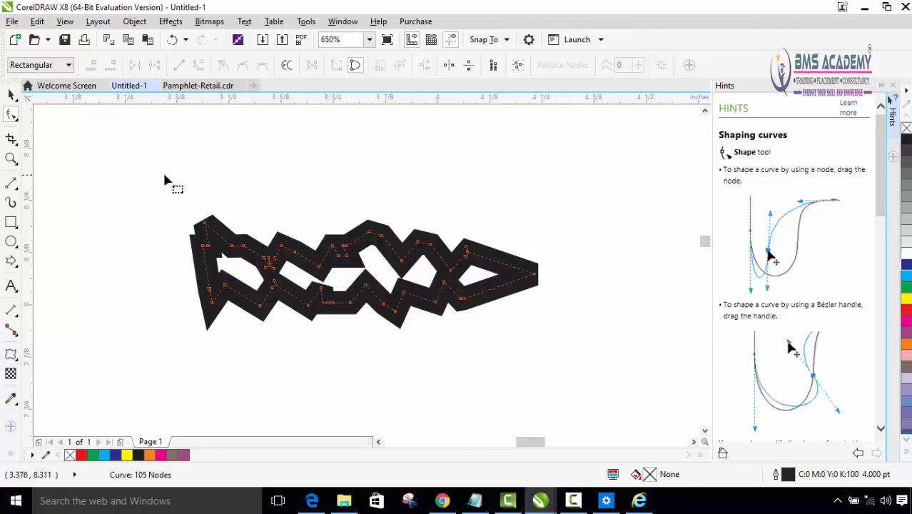
Delete the reshaped arrow as a whole object, and undo the deletion
scroll(705, 240, "up", 3)
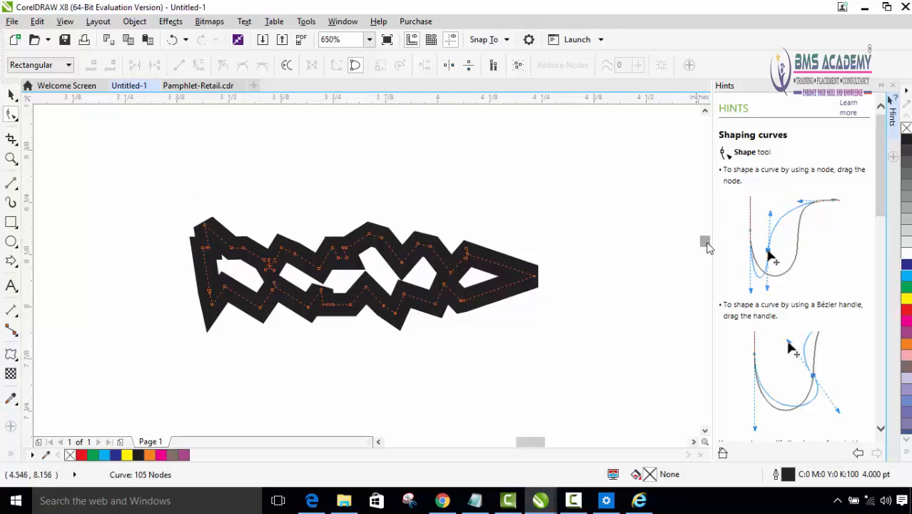
scroll(705, 240, "down", 5)
scroll(704, 241, "up", 3)
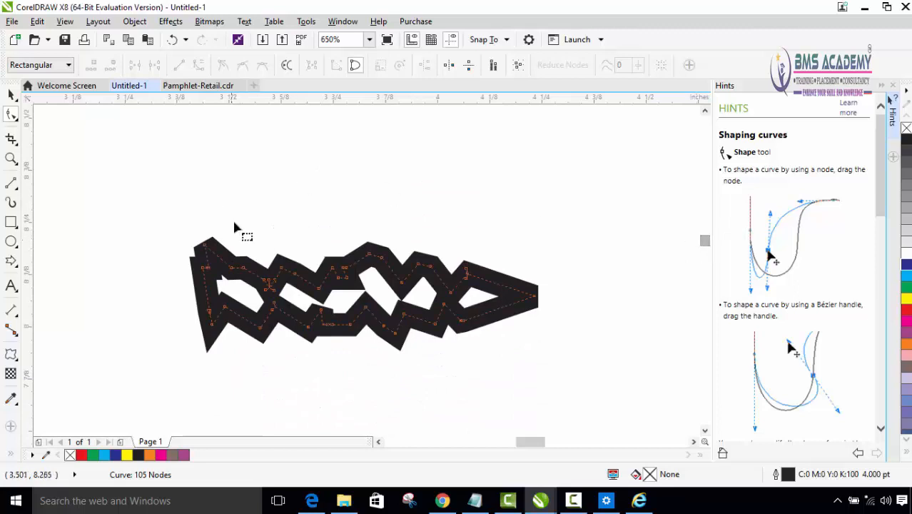
left_click(11, 94)
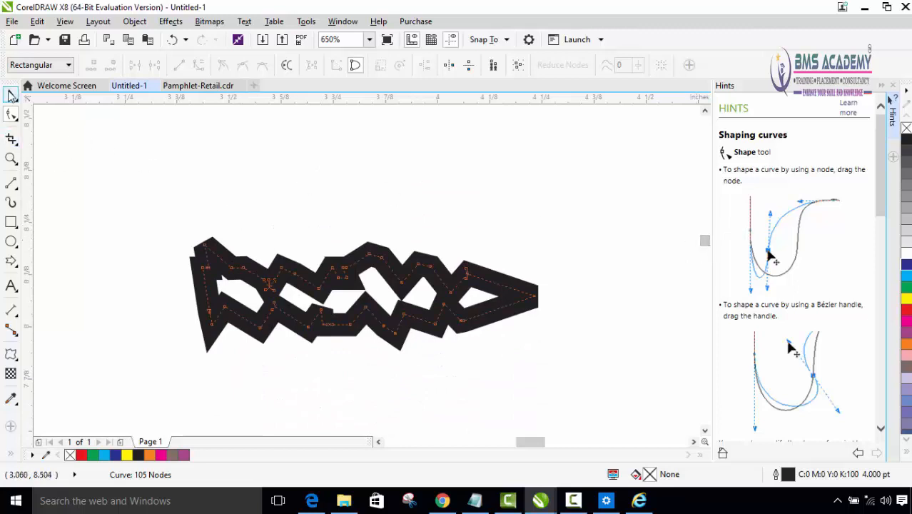
left_click(276, 280)
left_click(277, 280)
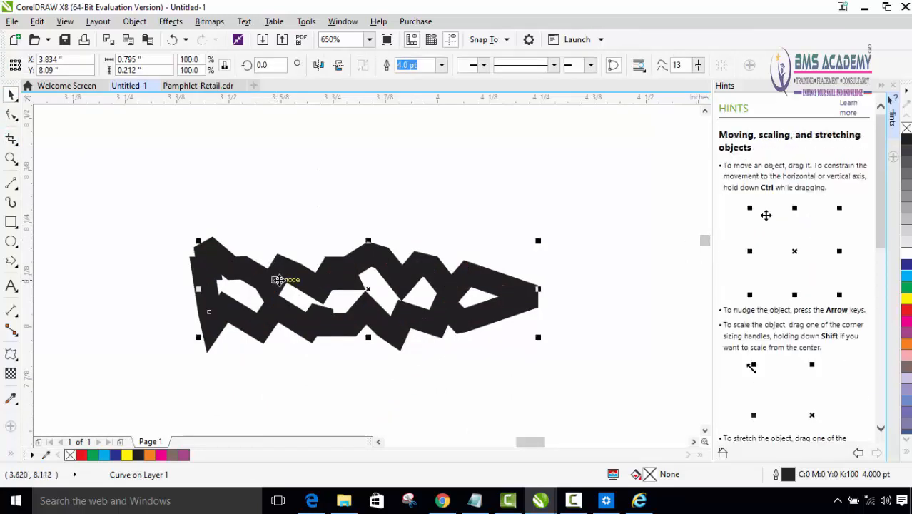
key("Delete")
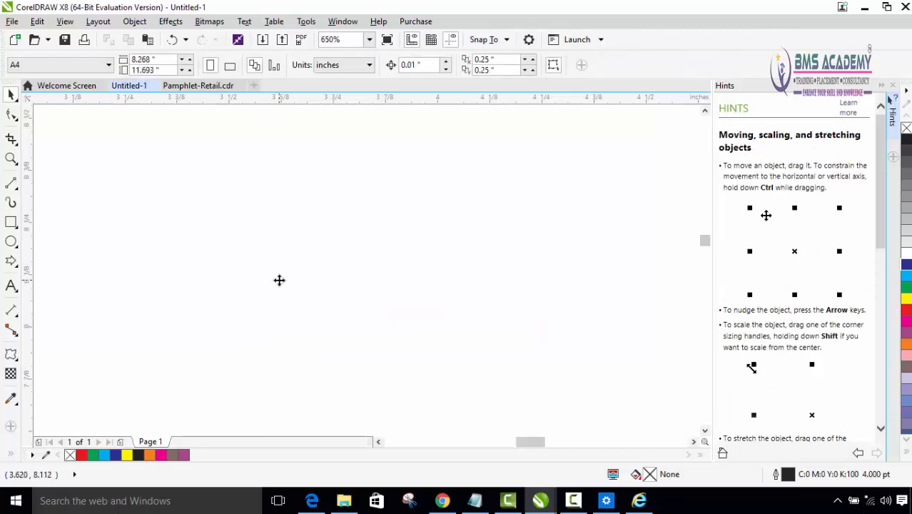
key("ctrl+z")
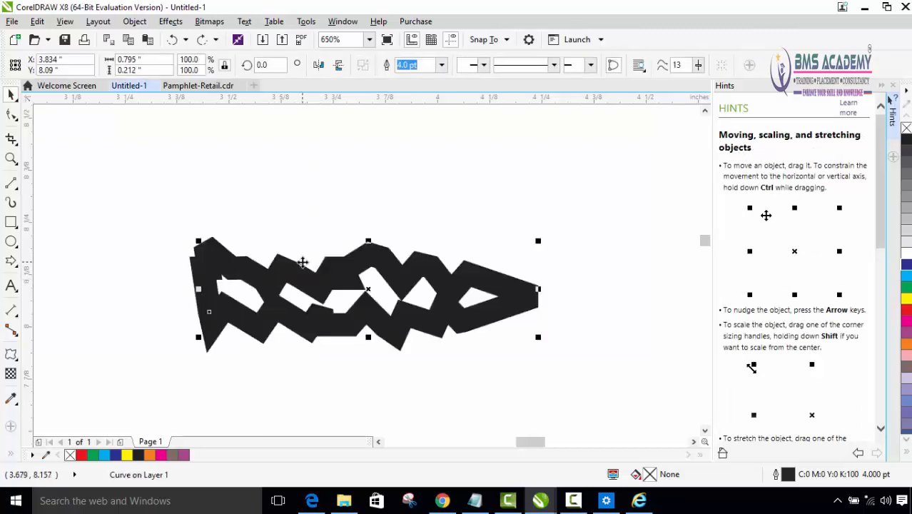
Select the photo, the red roughened rectangle and the arrow together and delete them to clear the page
key("shift+F4")
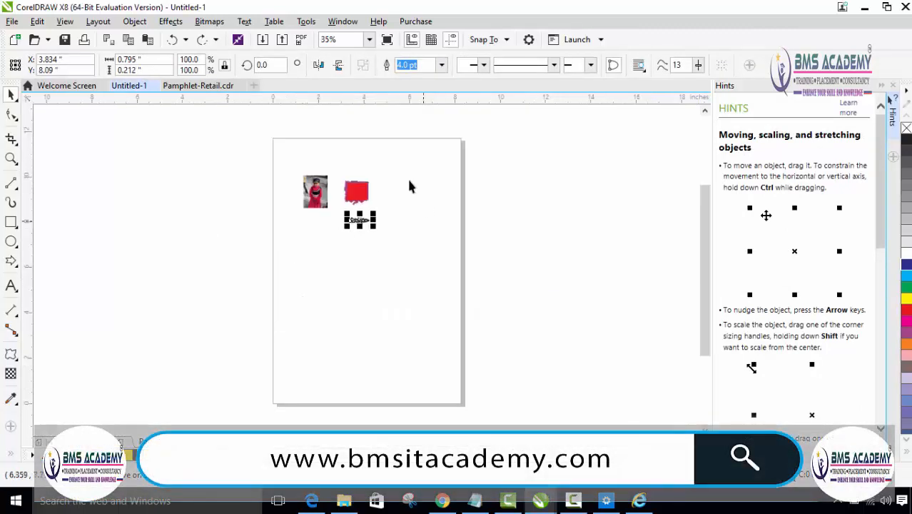
double_click(11, 97)
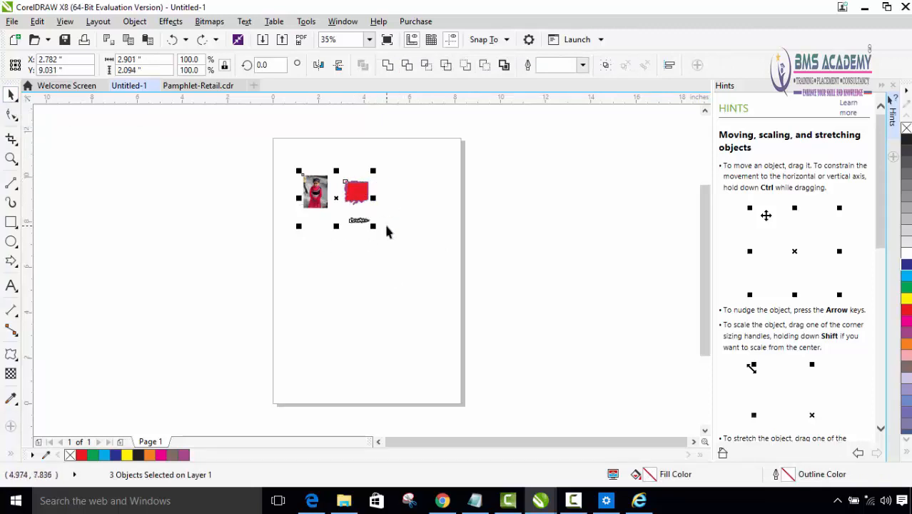
key("Delete")
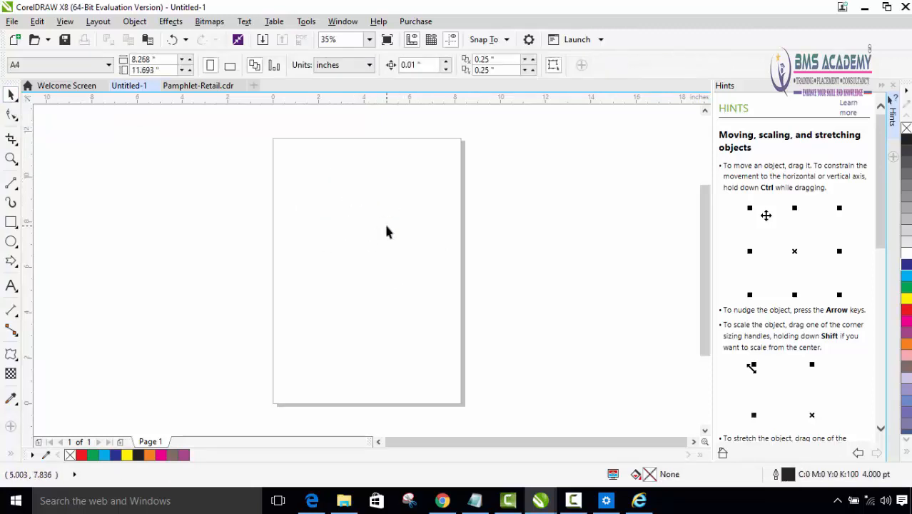